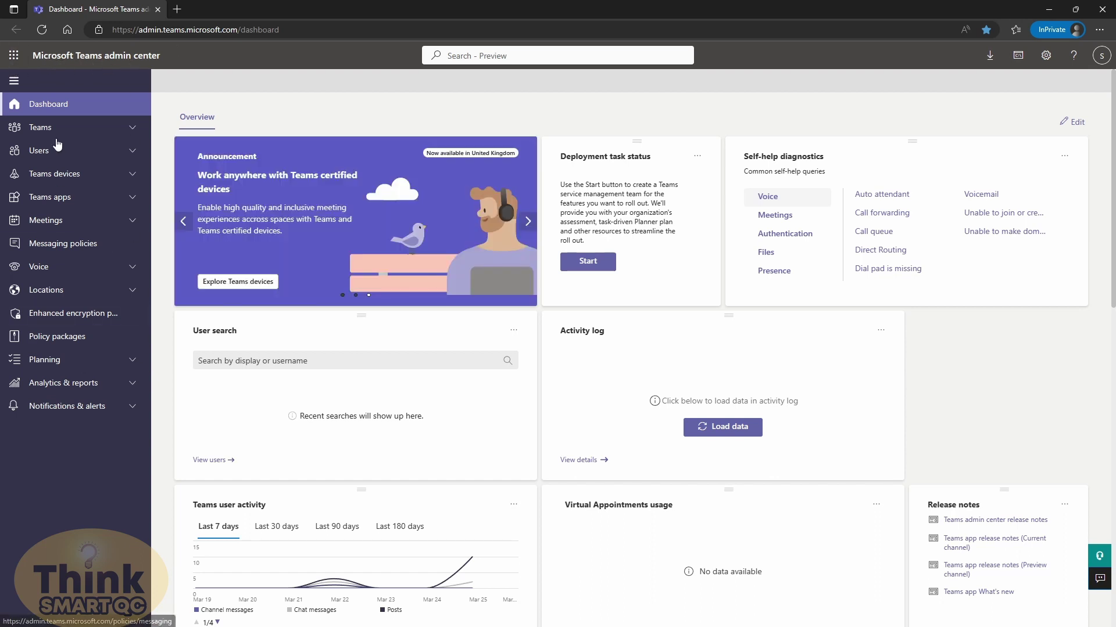
# Expand the Teams section in the admin center's left navigation.
pyautogui.click(91, 133)
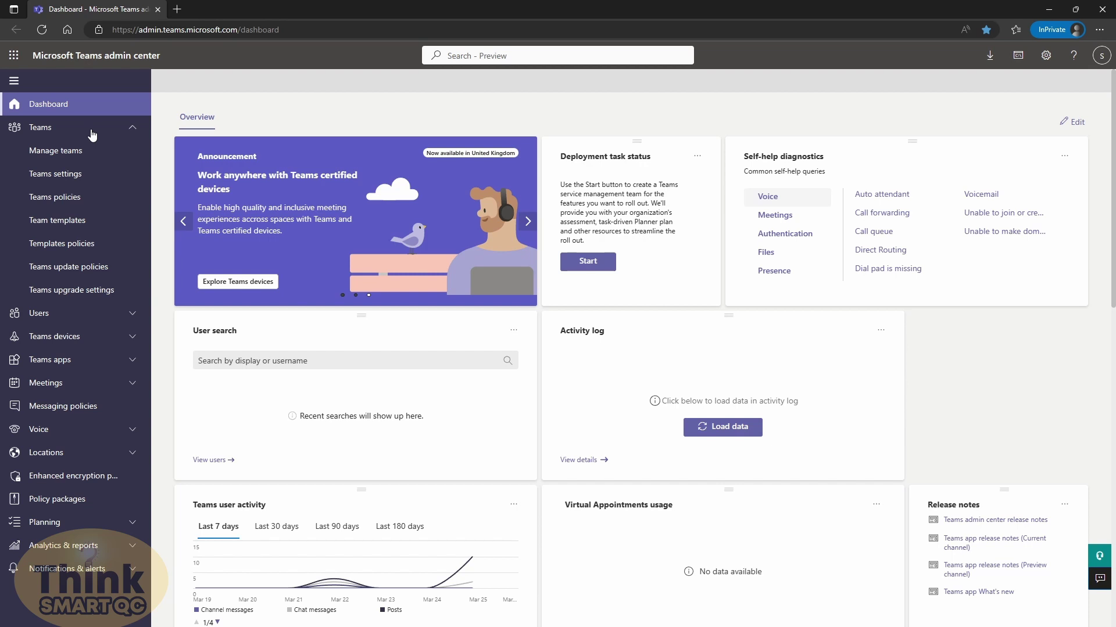
# Go to the Teams update policies page under Teams.
pyautogui.click(102, 269)
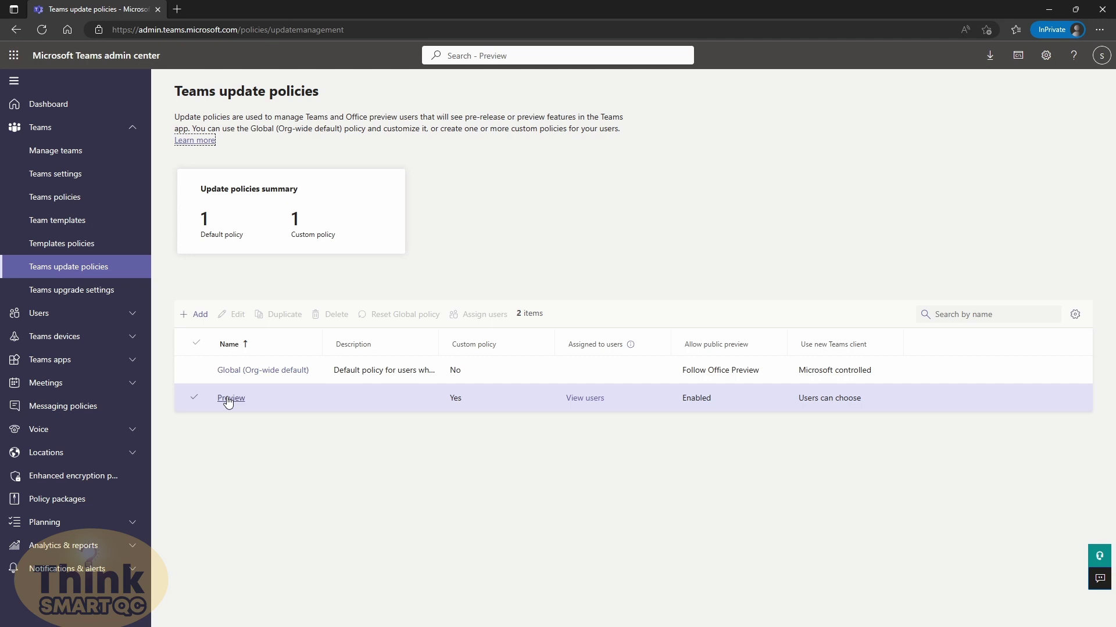
pyautogui.click(199, 315)
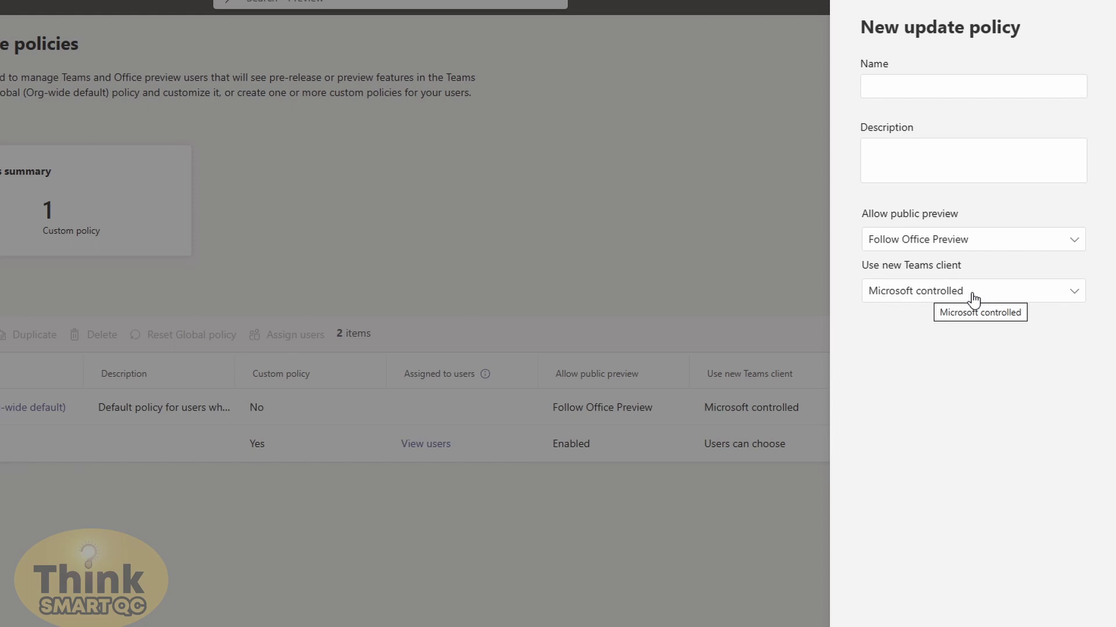
pyautogui.click(904, 299)
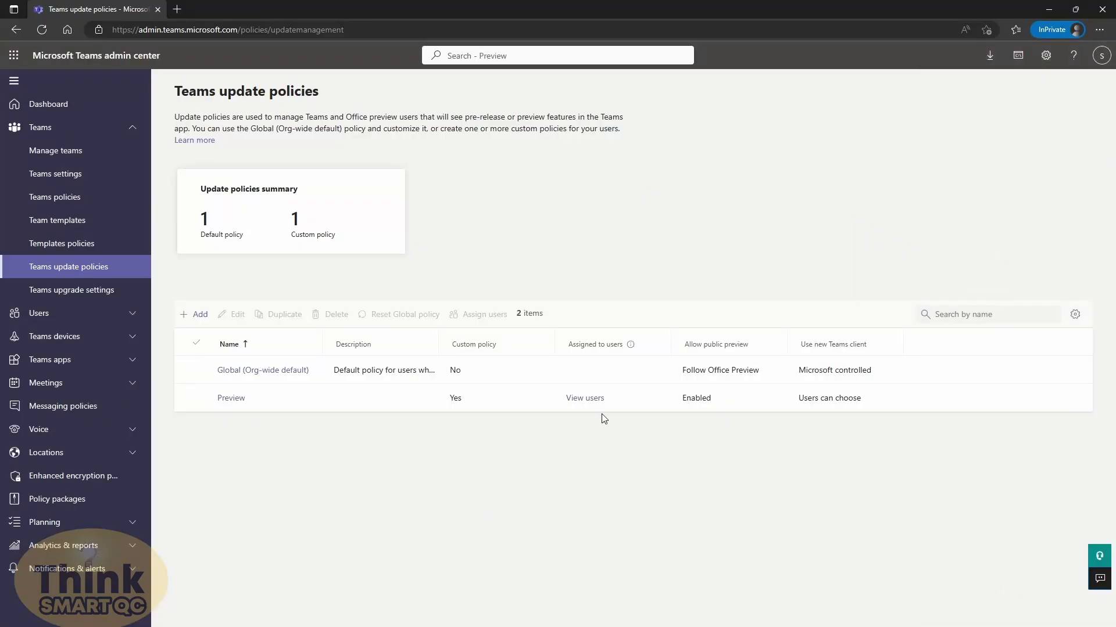
# Check the Preview policy's user assignment without changes, then switch the desktop app to new Teams.
pyautogui.click(348, 401)
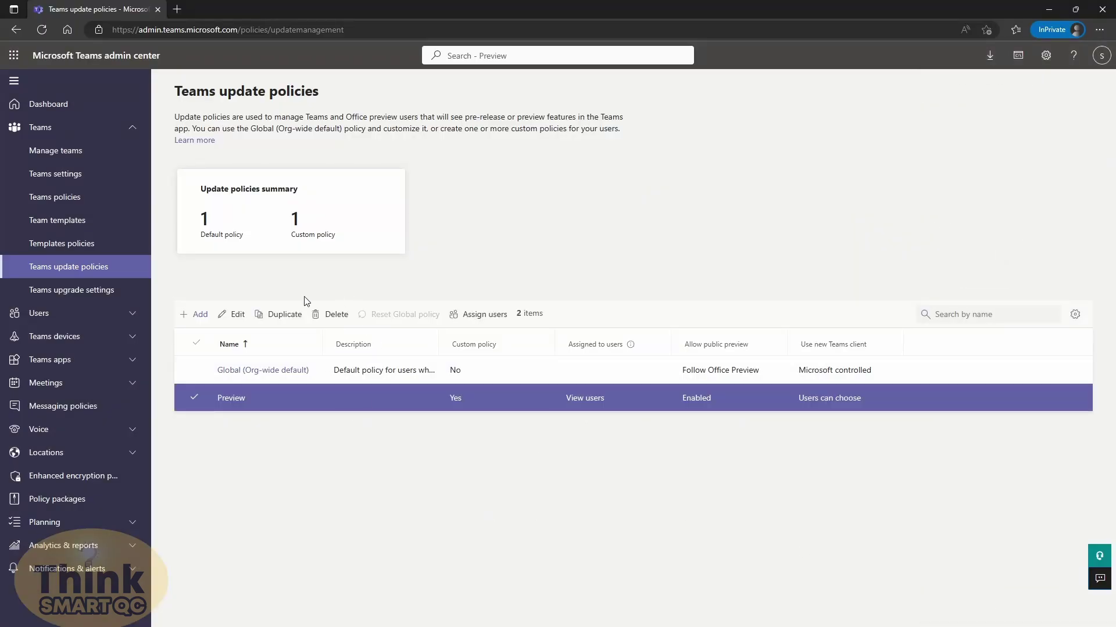
pyautogui.click(490, 320)
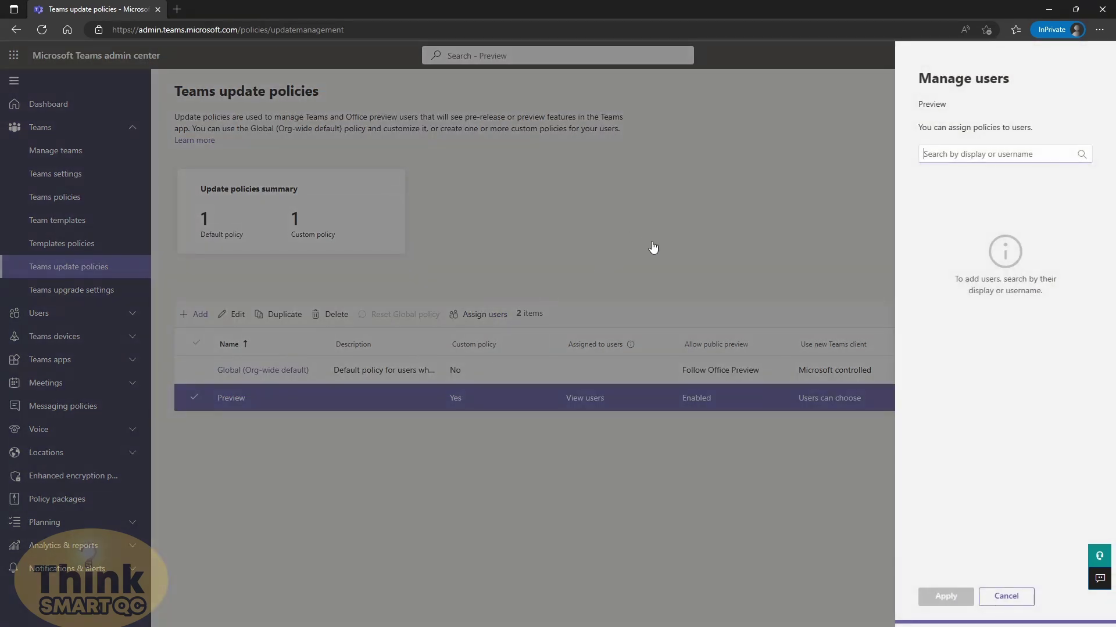
pyautogui.click(990, 604)
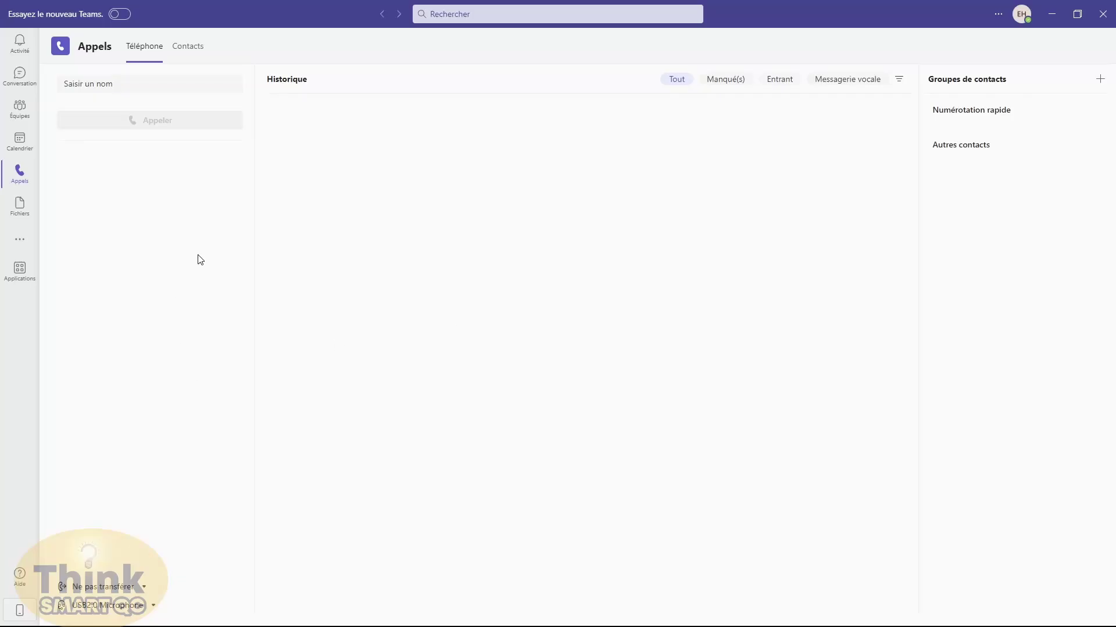
pyautogui.click(125, 14)
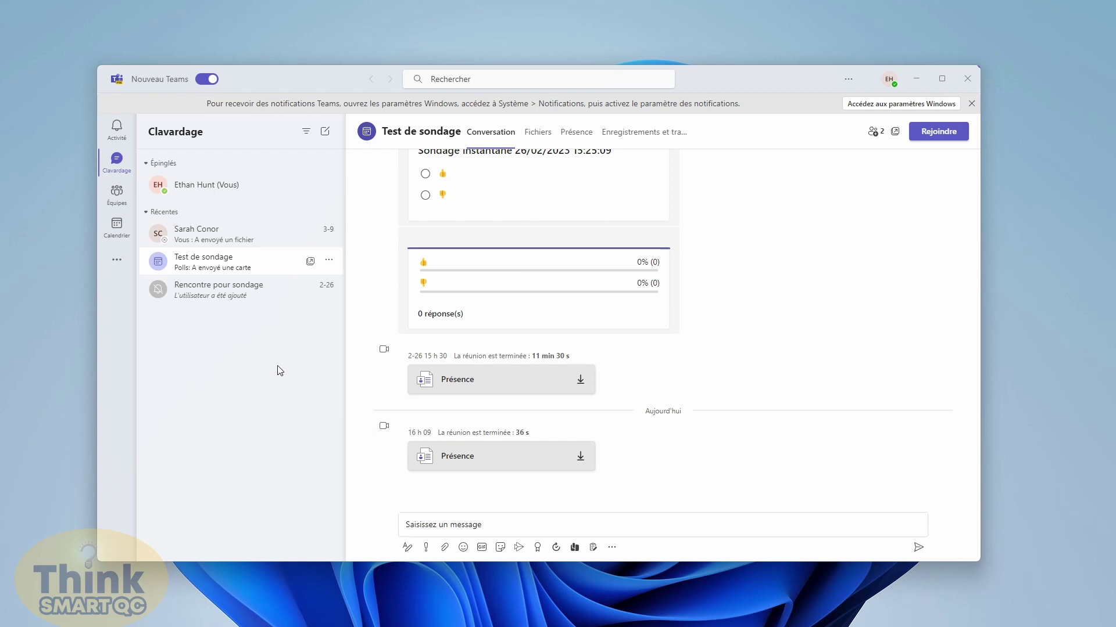
# Maximize new Teams, open the one-on-one chat, then switch to the ThinkSmartqc Général channel.
pyautogui.click(942, 78)
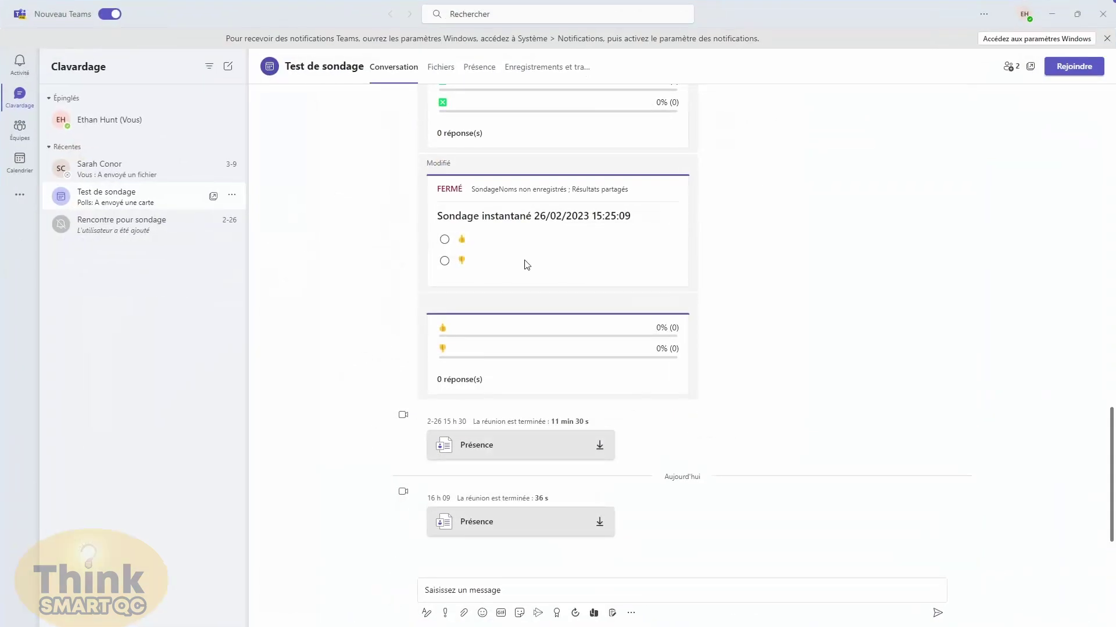
pyautogui.click(98, 168)
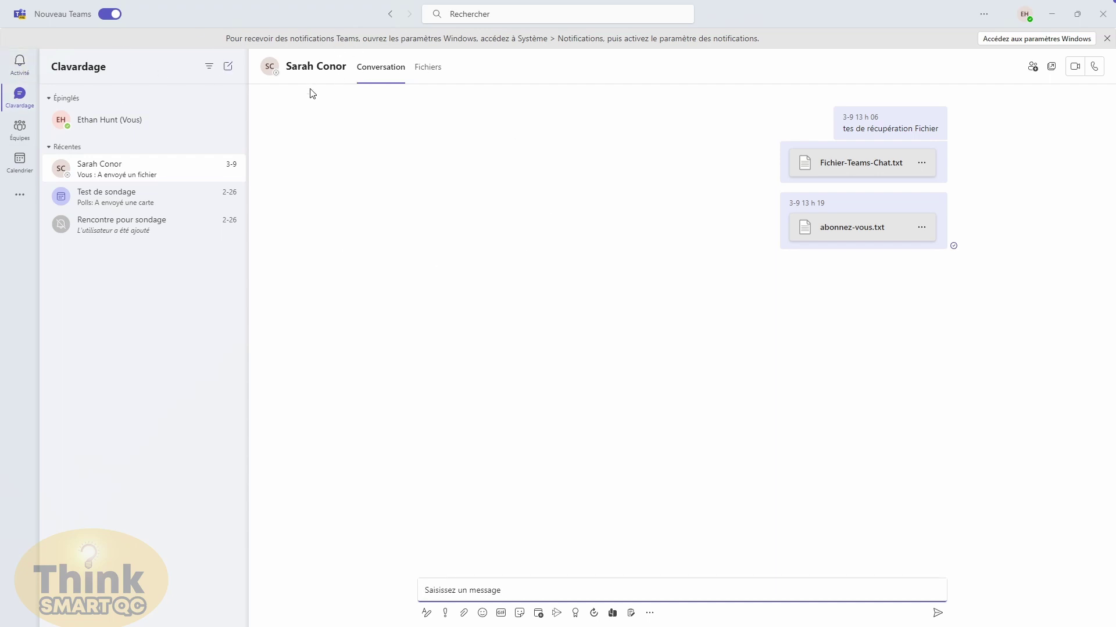
pyautogui.click(588, 253)
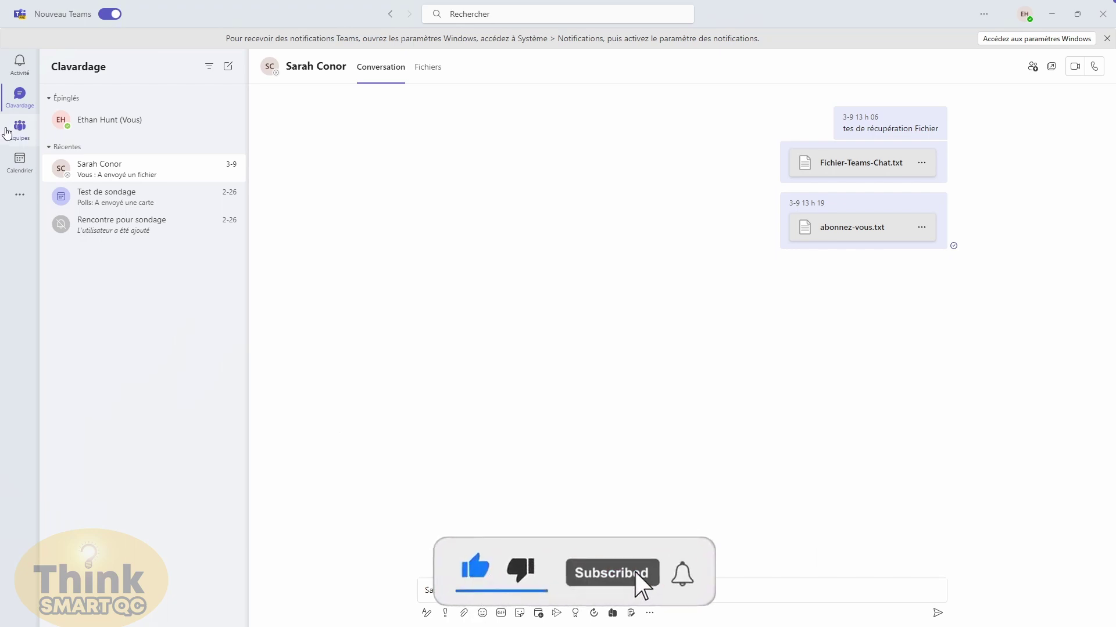
pyautogui.click(17, 129)
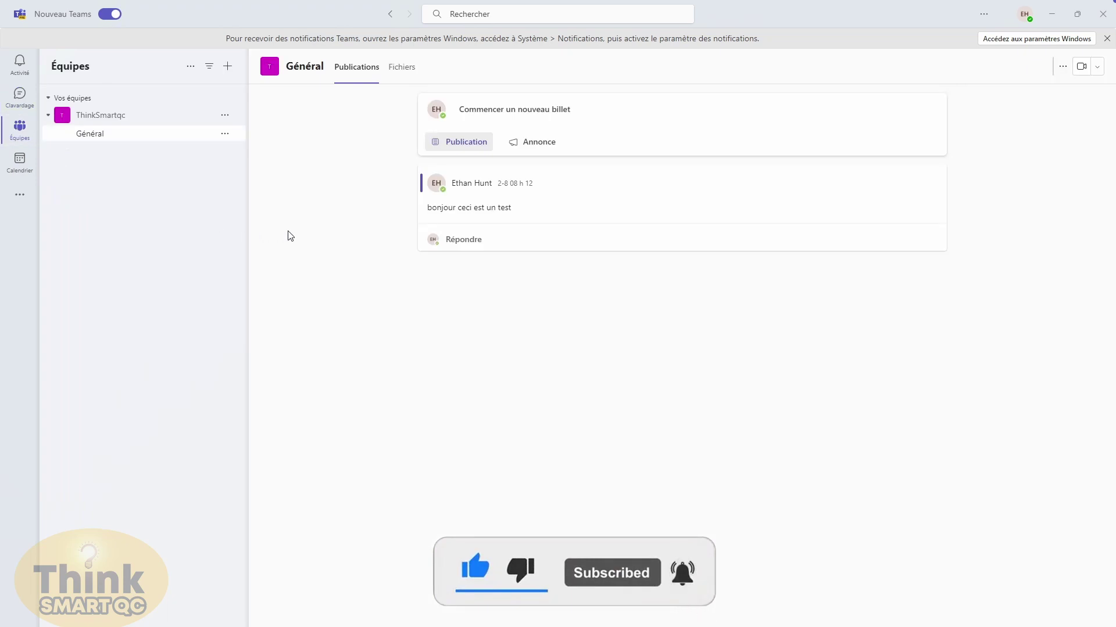